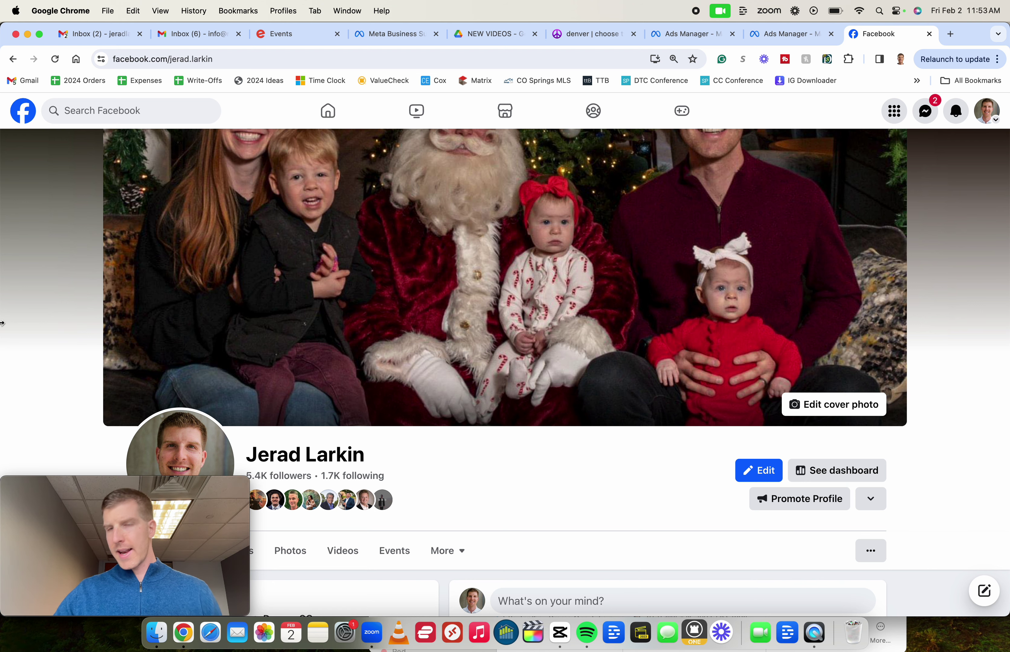
# Open Facebook's main menu from the grid icon on the profile page
pyautogui.click(894, 111)
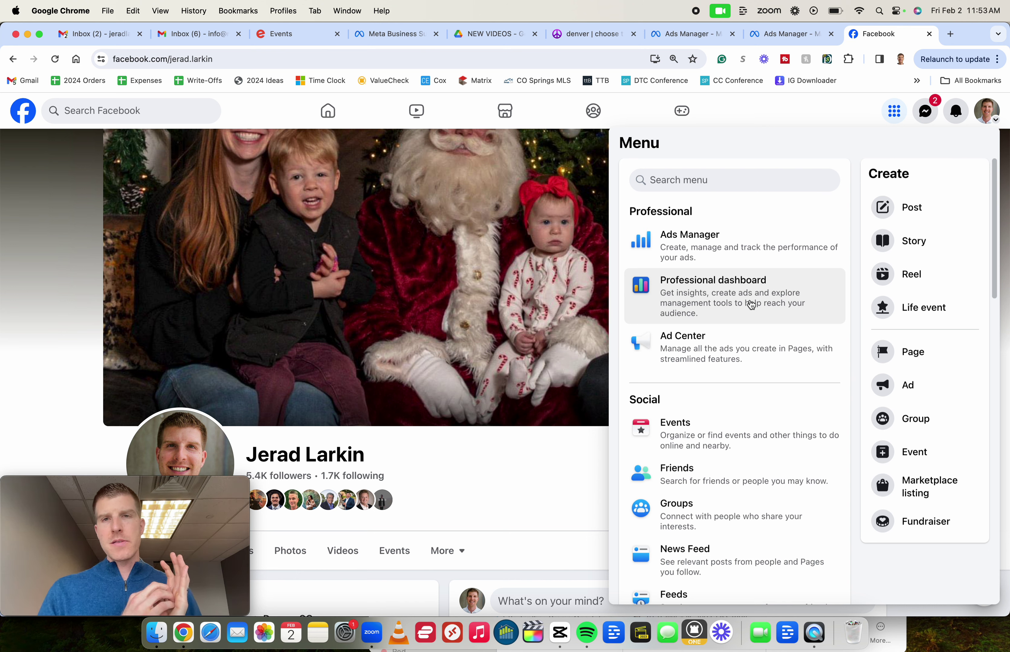
# Browse the Facebook menu and go to Ads Manager under Professional
pyautogui.scroll(-12, 750, 304)
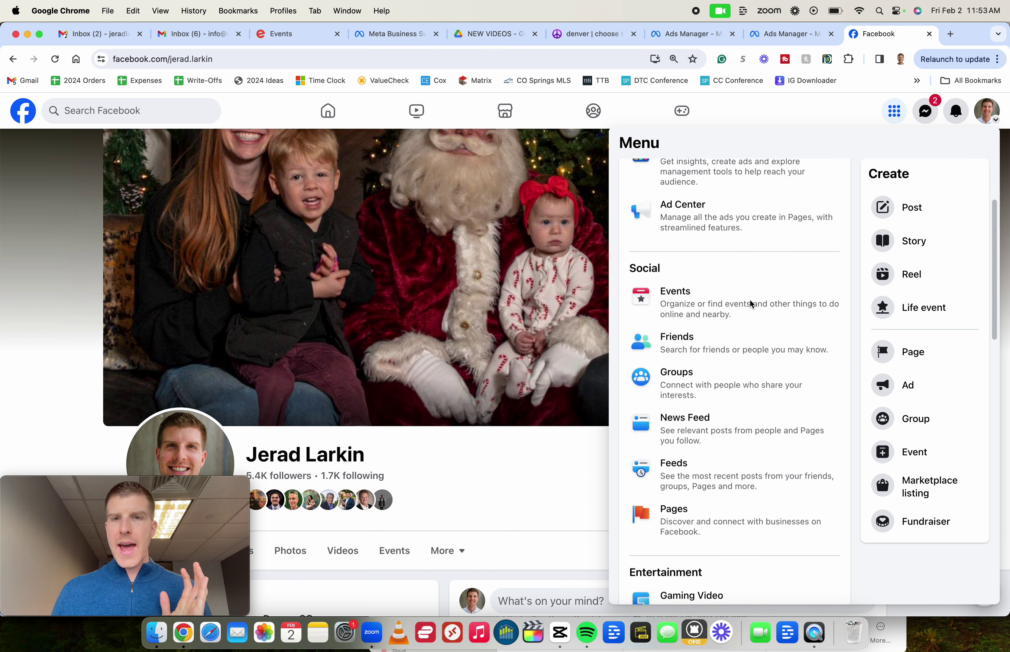
pyautogui.scroll(-10, 750, 304)
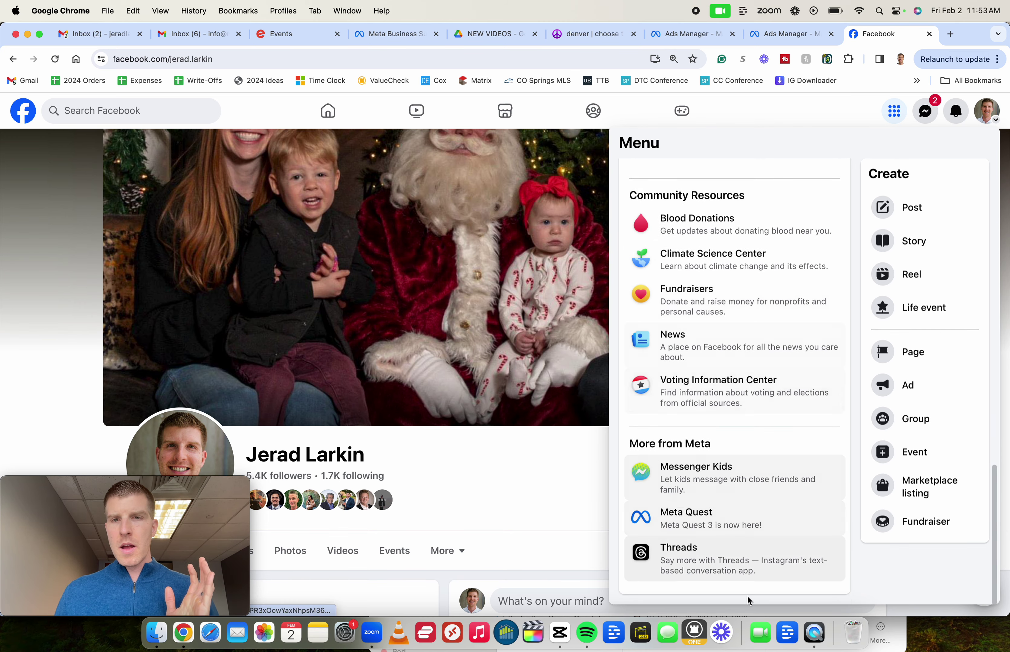
pyautogui.scroll(20, 764, 314)
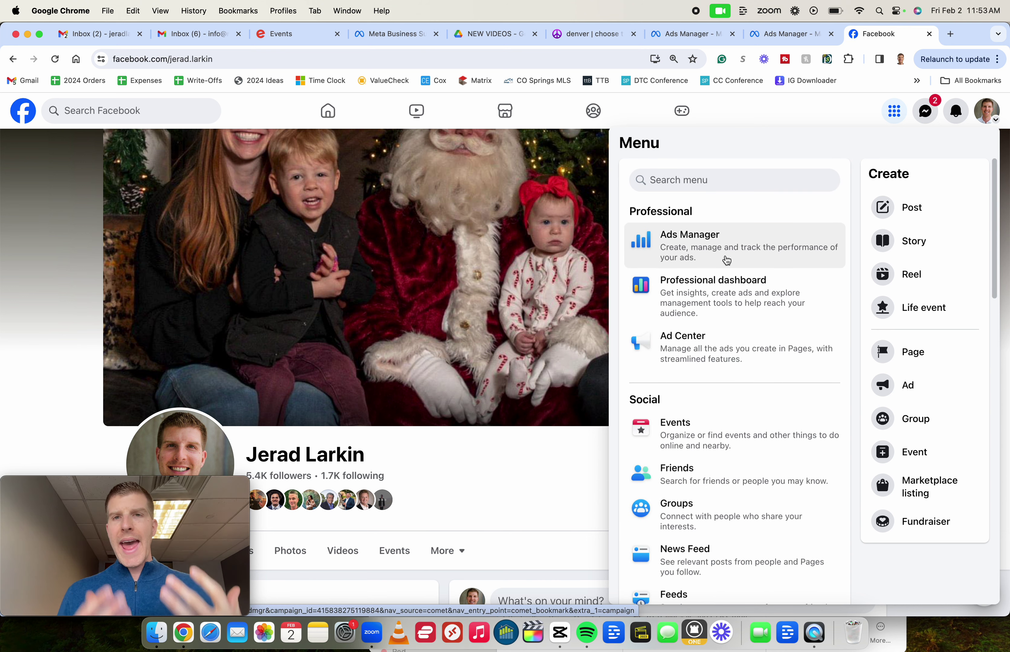
pyautogui.click(726, 262)
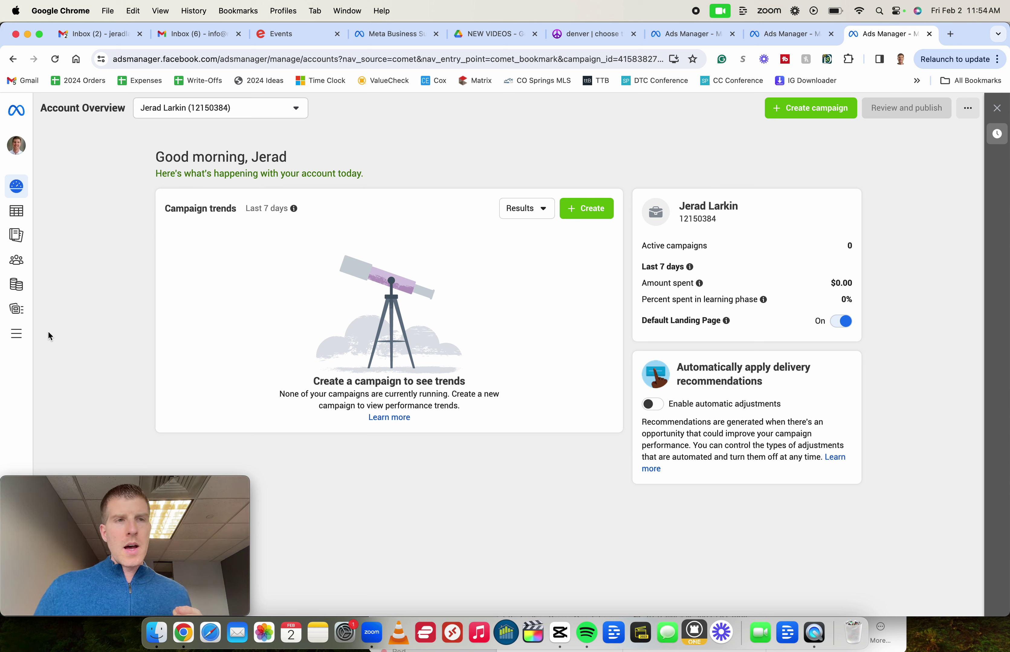
# Return to the Ads Manager Account Overview through the All tools shortcut
pyautogui.click(16, 335)
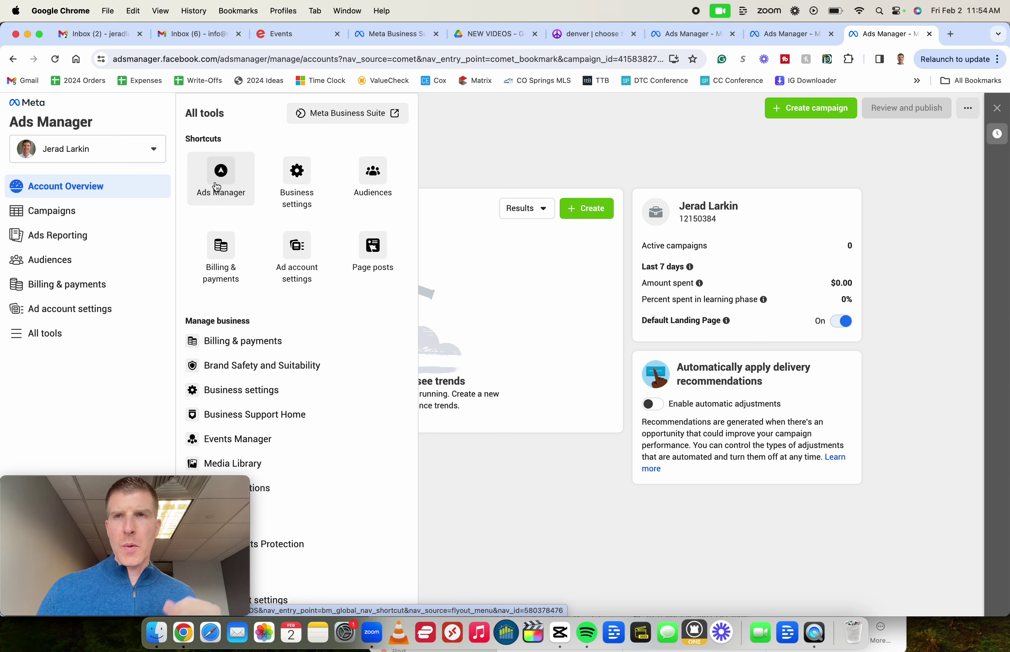
pyautogui.click(217, 187)
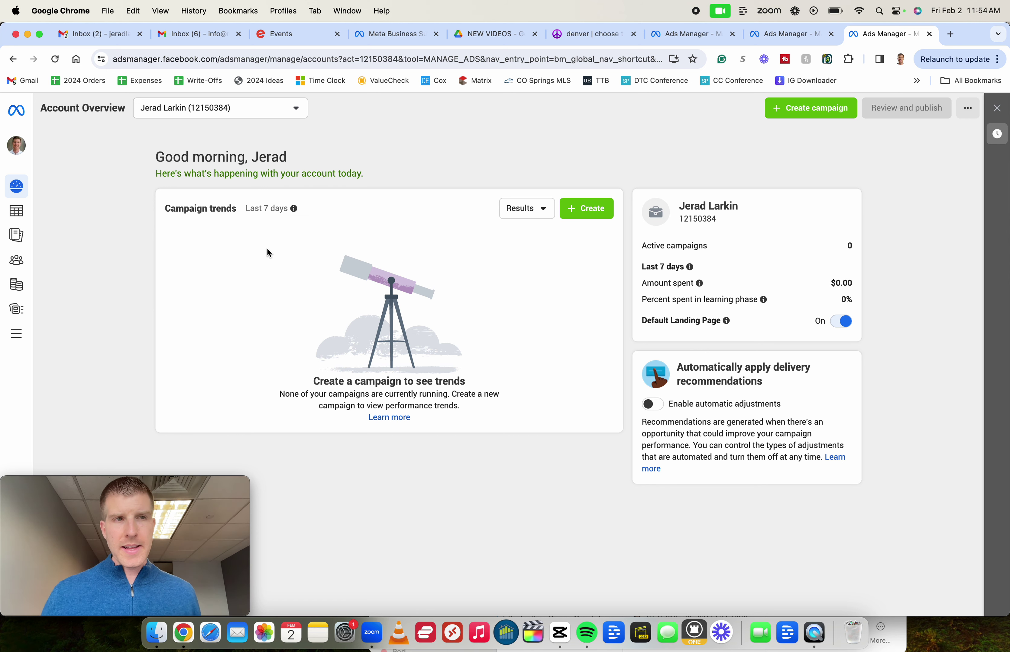
# Switch to the Mile High Title Guy business account by searching 'mile' in the account list
pyautogui.click(16, 211)
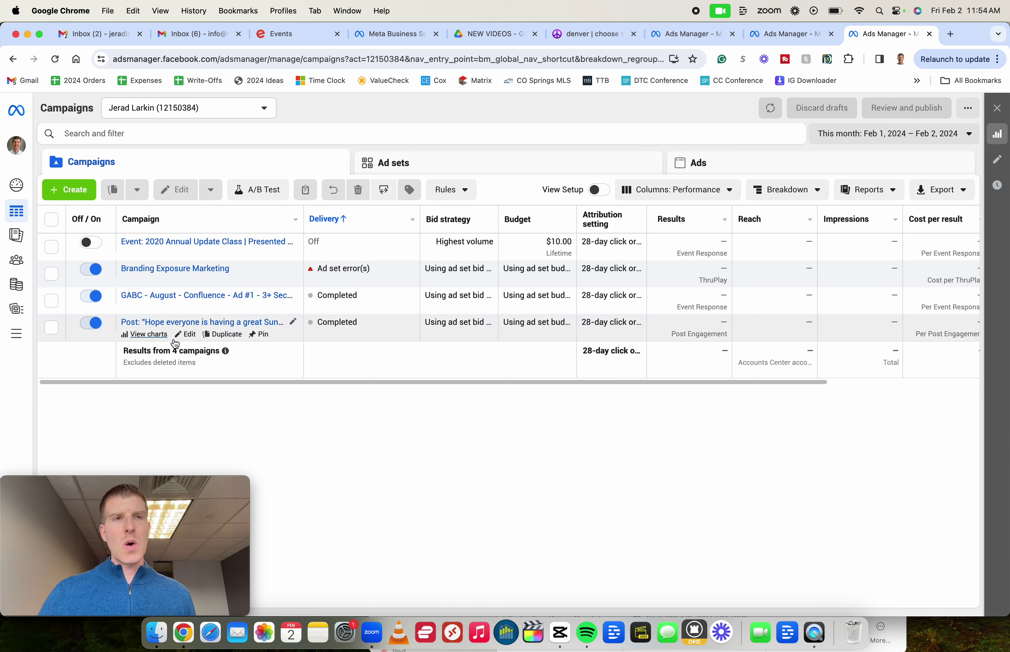
pyautogui.click(17, 146)
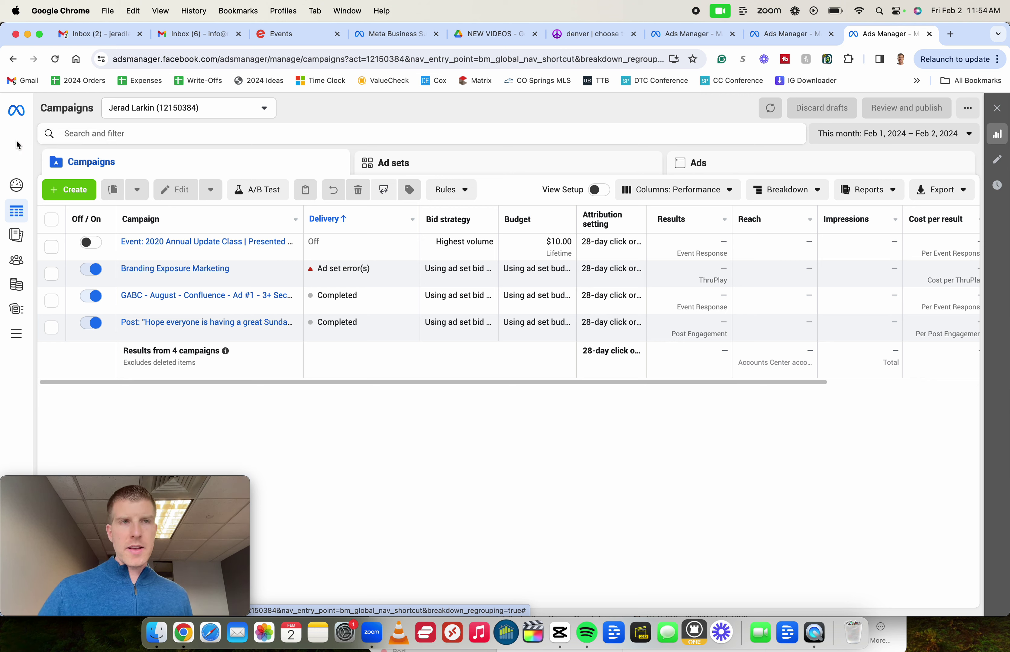
pyautogui.scroll(-10, 91, 374)
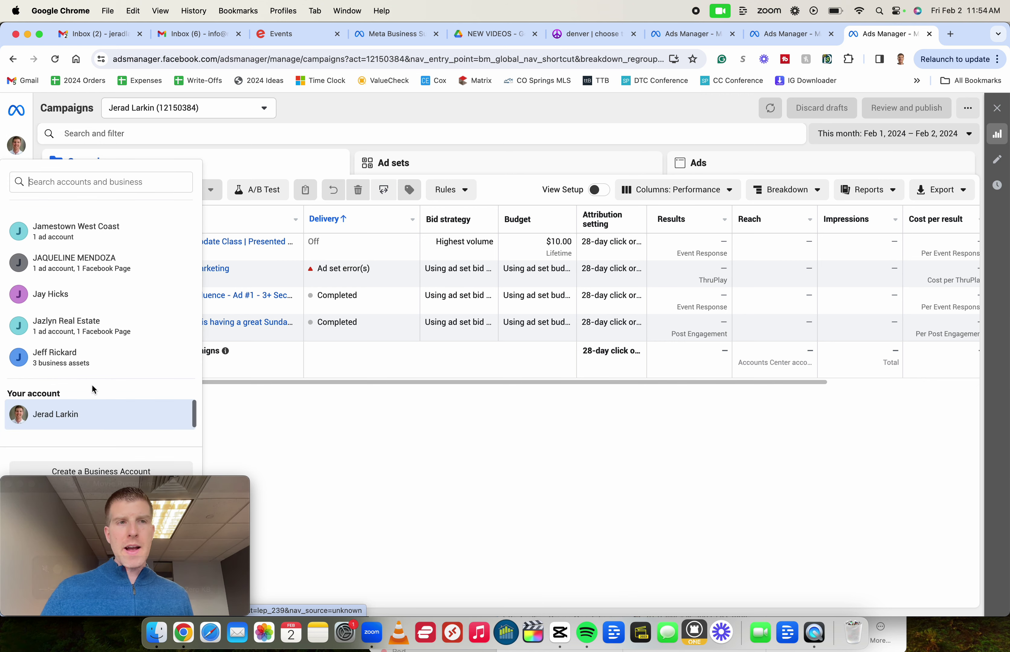
pyautogui.scroll(-15, 90, 384)
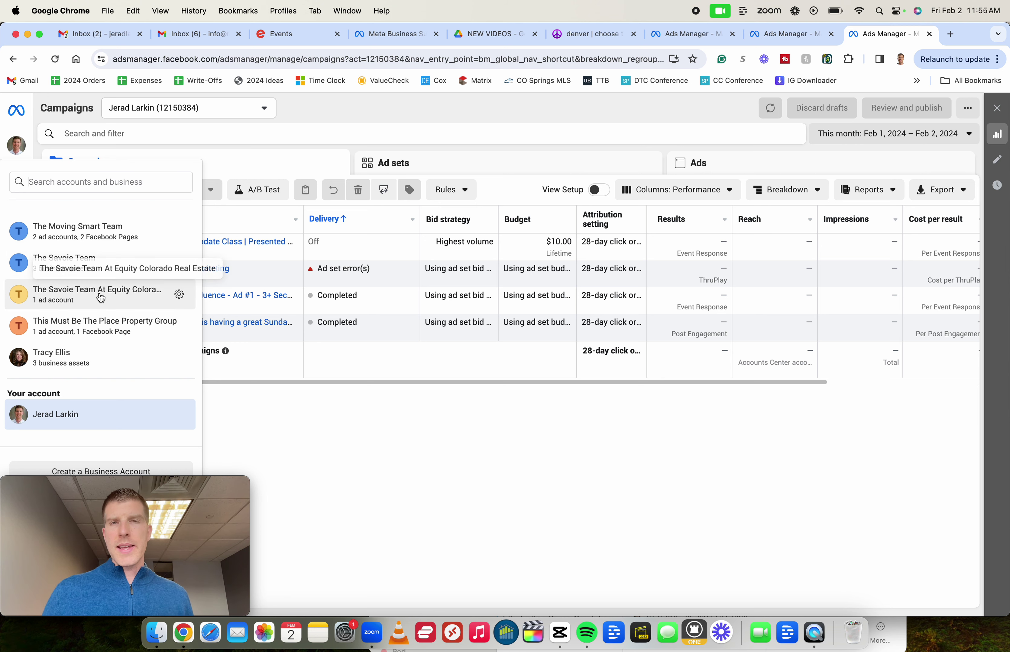
pyautogui.click(75, 191)
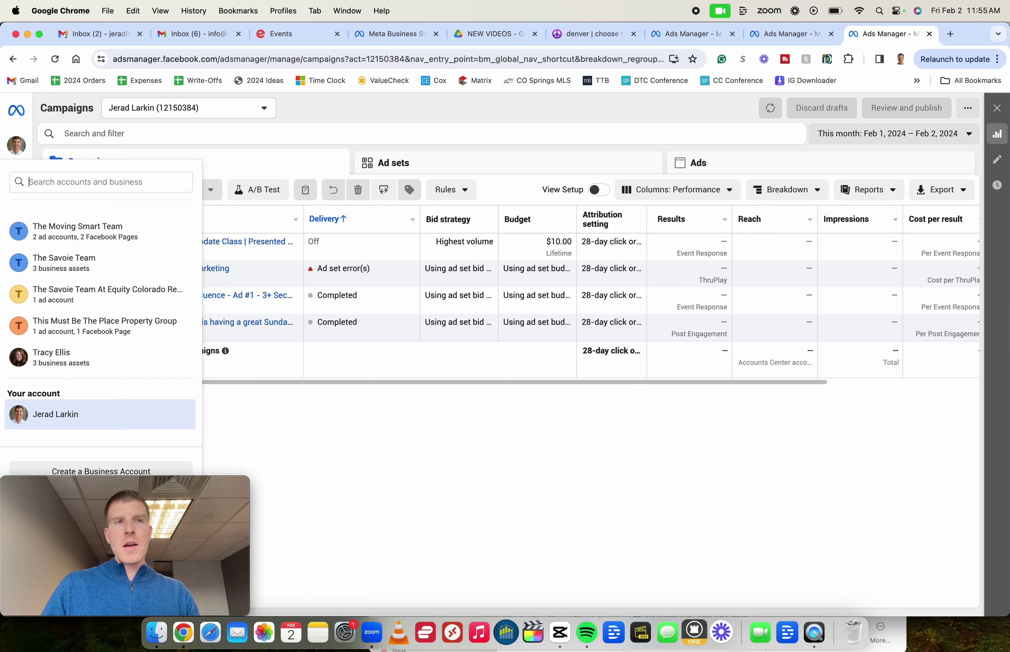
pyautogui.write('mile')
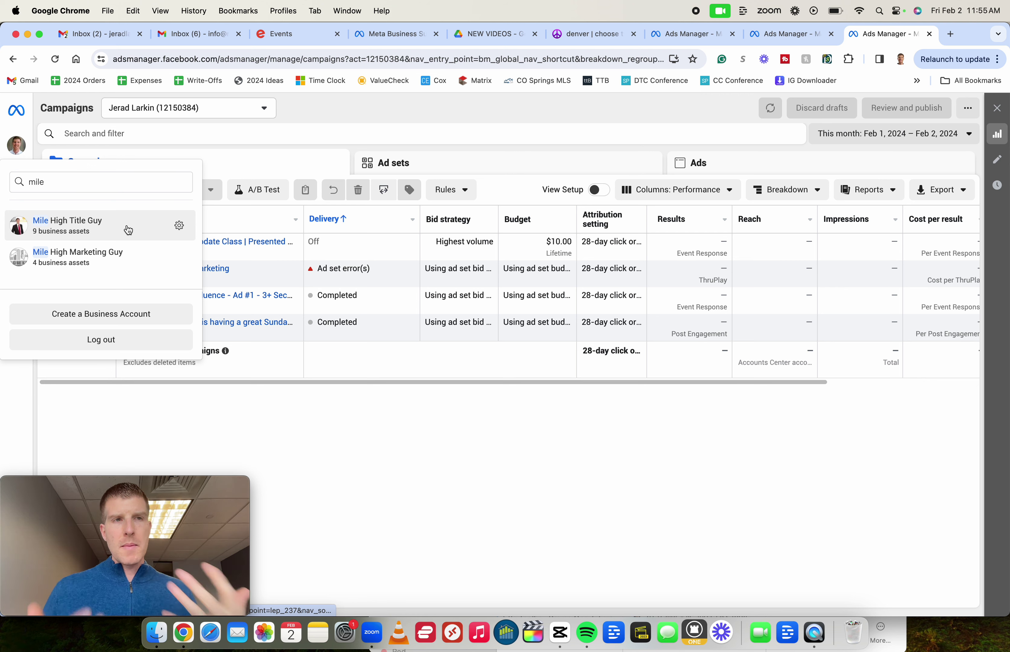
pyautogui.click(128, 230)
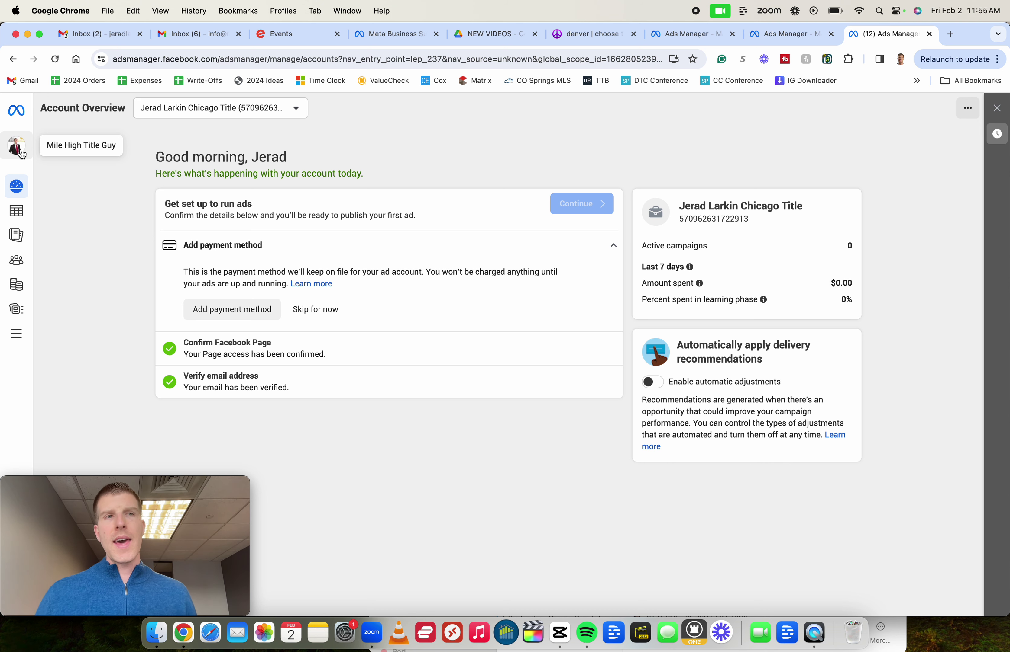
# Open Business settings from the All tools list to reach the People page
pyautogui.click(19, 335)
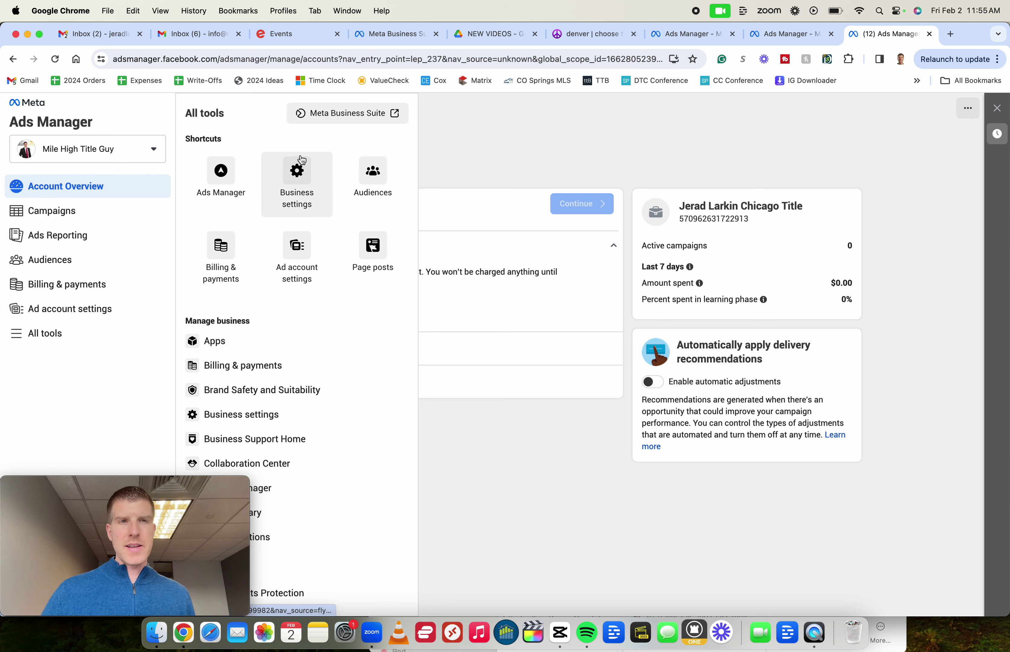
pyautogui.click(304, 180)
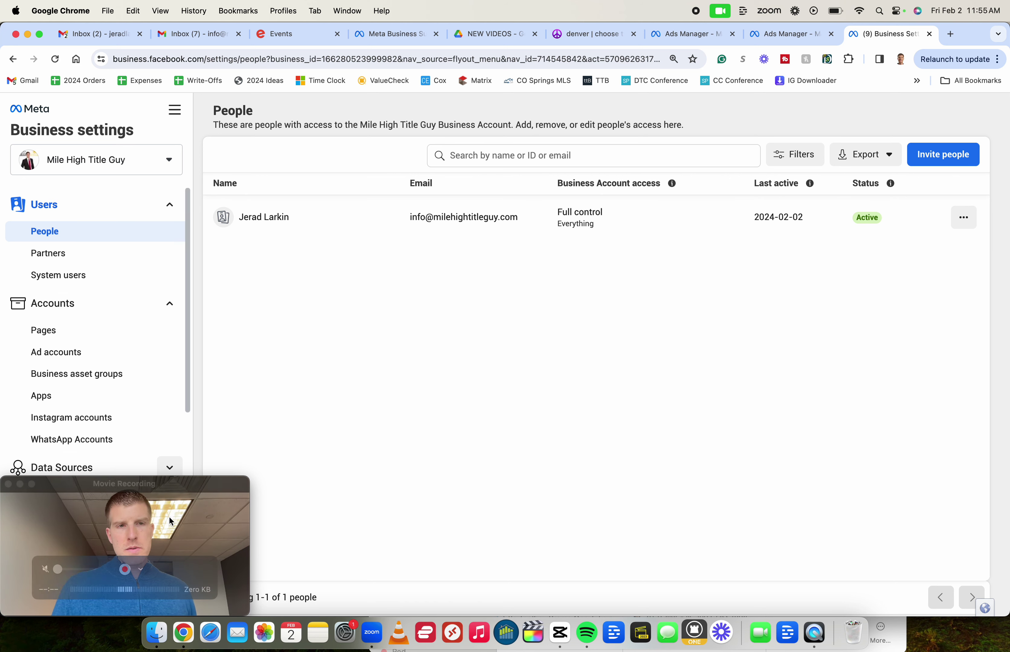
# From the People list, start a new invite and enter the new person's email address
pyautogui.click(187, 483)
pyautogui.moveTo(187, 483); pyautogui.dragTo(649, 412)
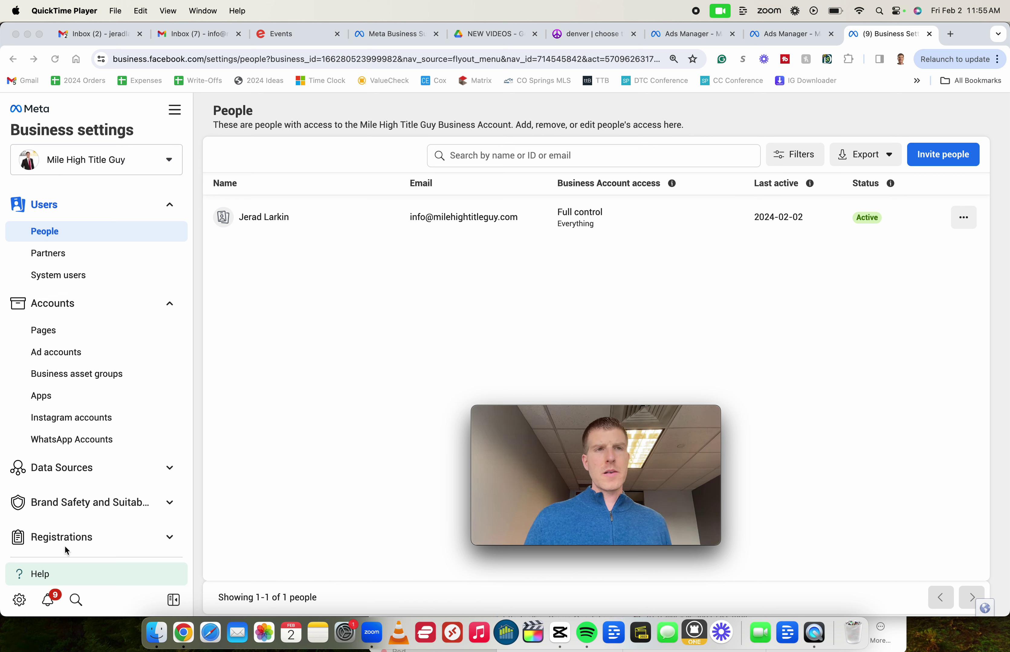
pyautogui.click(51, 239)
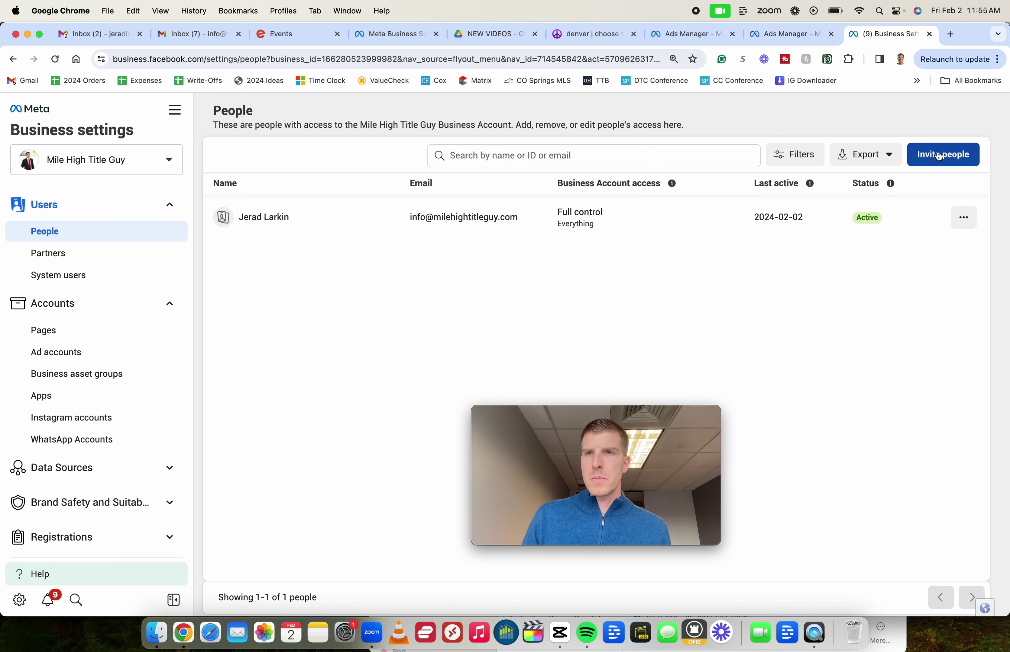
pyautogui.click(938, 157)
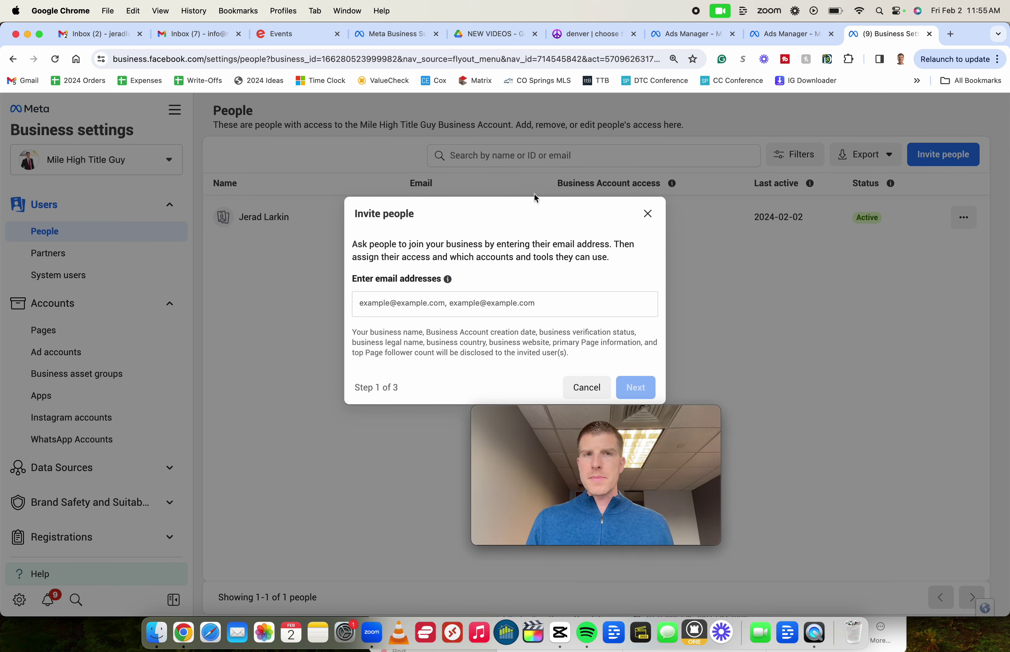
pyautogui.click(414, 299)
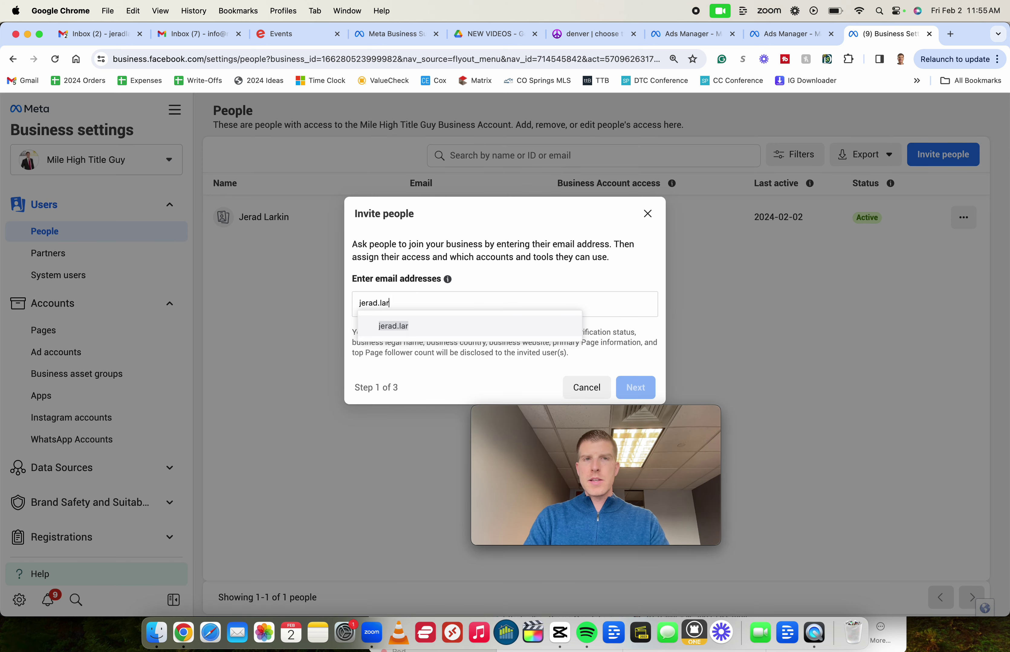
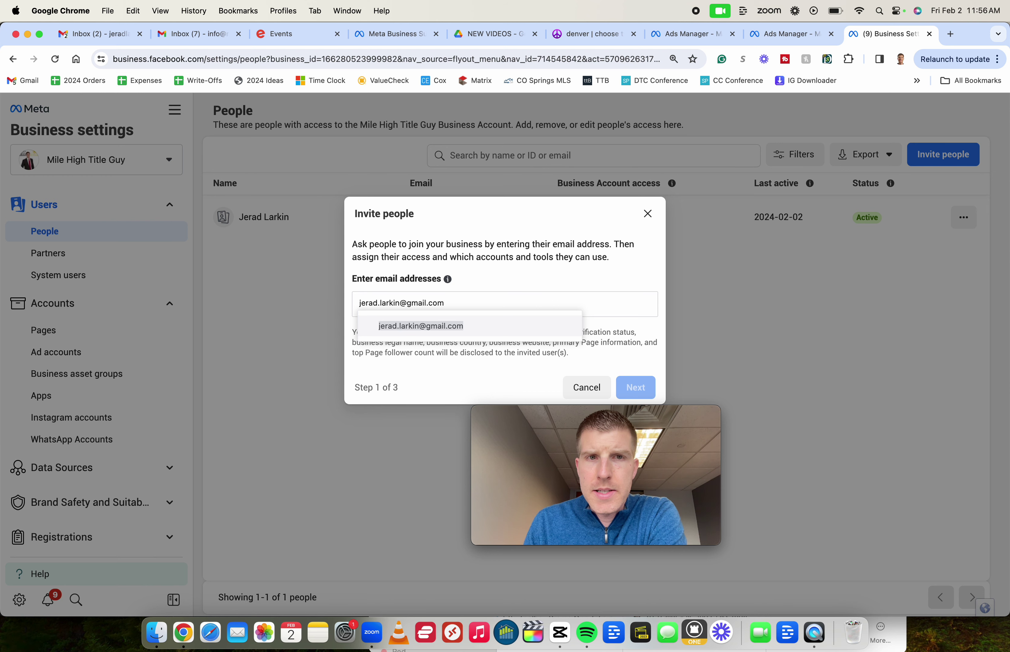
pyautogui.press('Return')
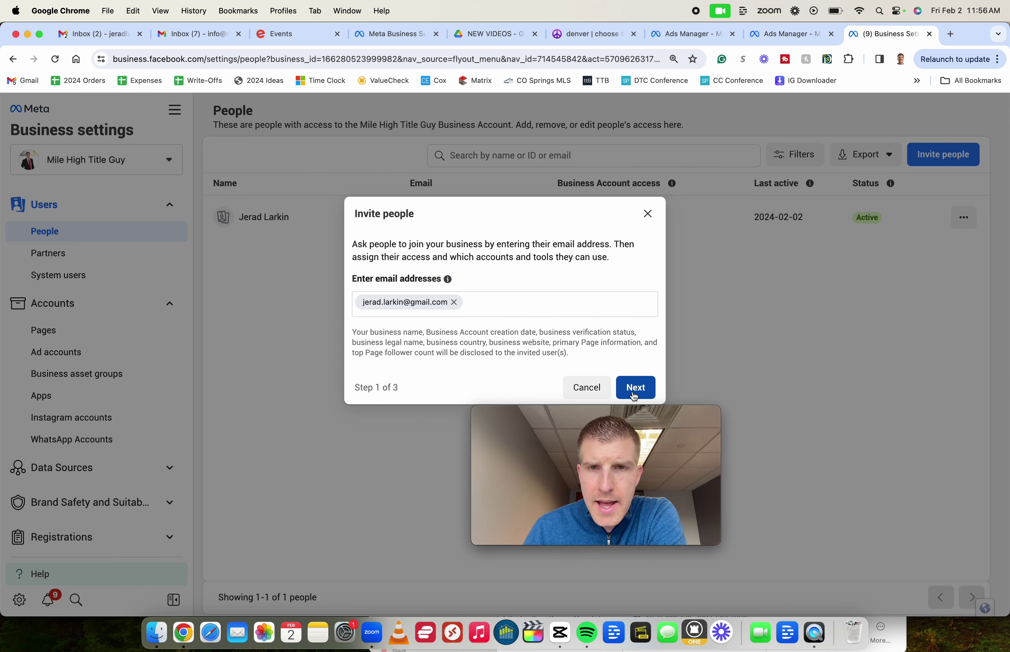
# Grant the invitee Full control of Everything and continue to Assign Access
pyautogui.click(634, 388)
pyautogui.moveTo(629, 420); pyautogui.dragTo(922, 442)
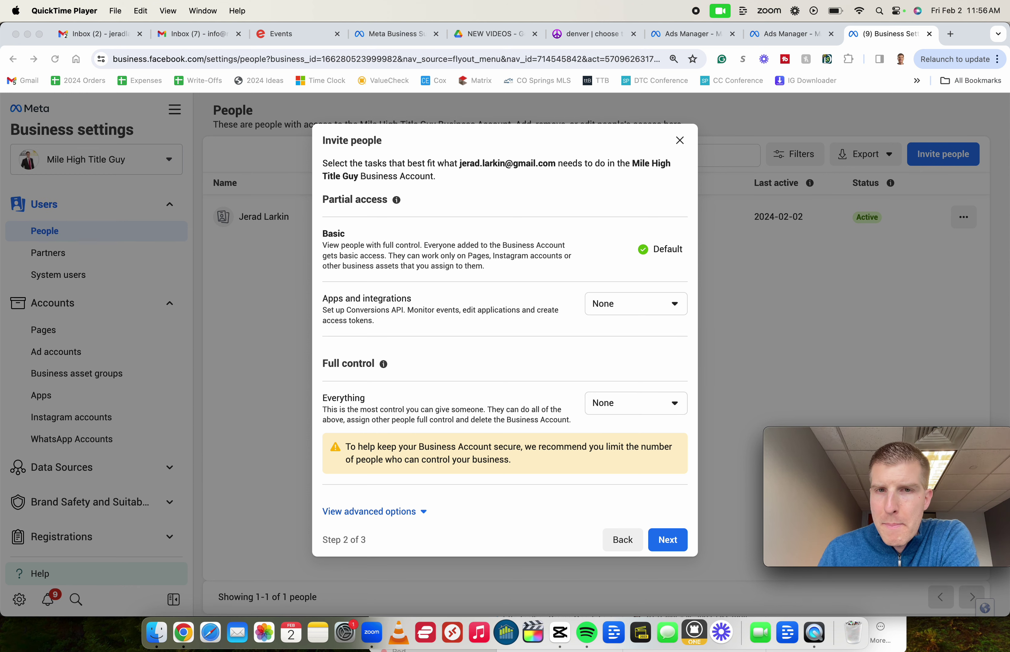
pyautogui.click(634, 408)
pyautogui.click(629, 408)
pyautogui.click(629, 457)
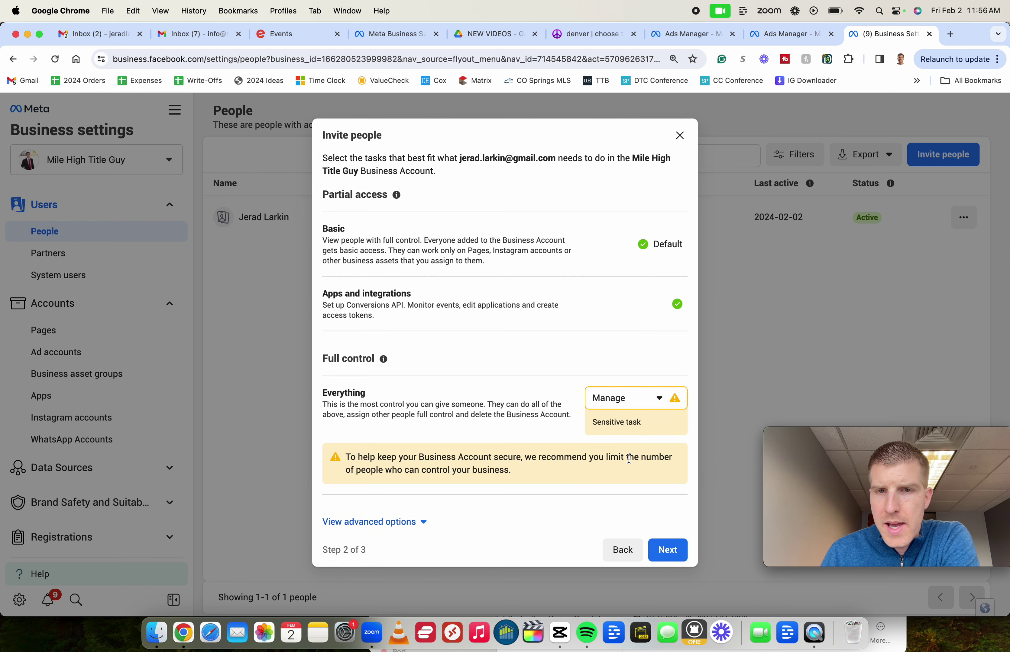
pyautogui.click(664, 552)
pyautogui.click(900, 445)
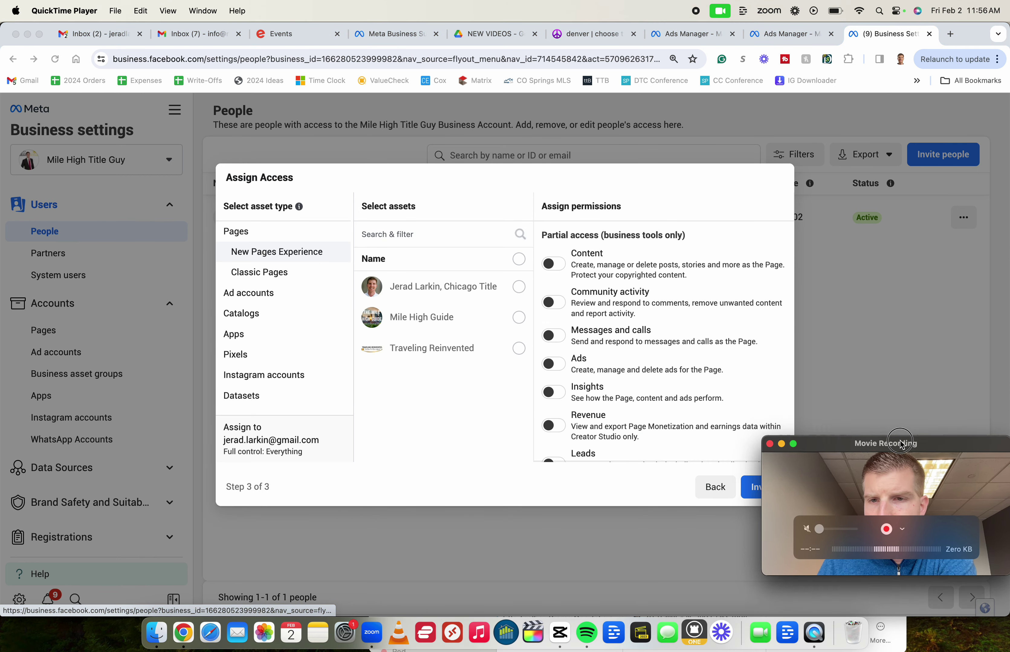
# Assign all three Pages, including Mile High Guide and Traveling Reinvented, with full control, leads and Revenue access
pyautogui.moveTo(900, 444); pyautogui.dragTo(138, 481)
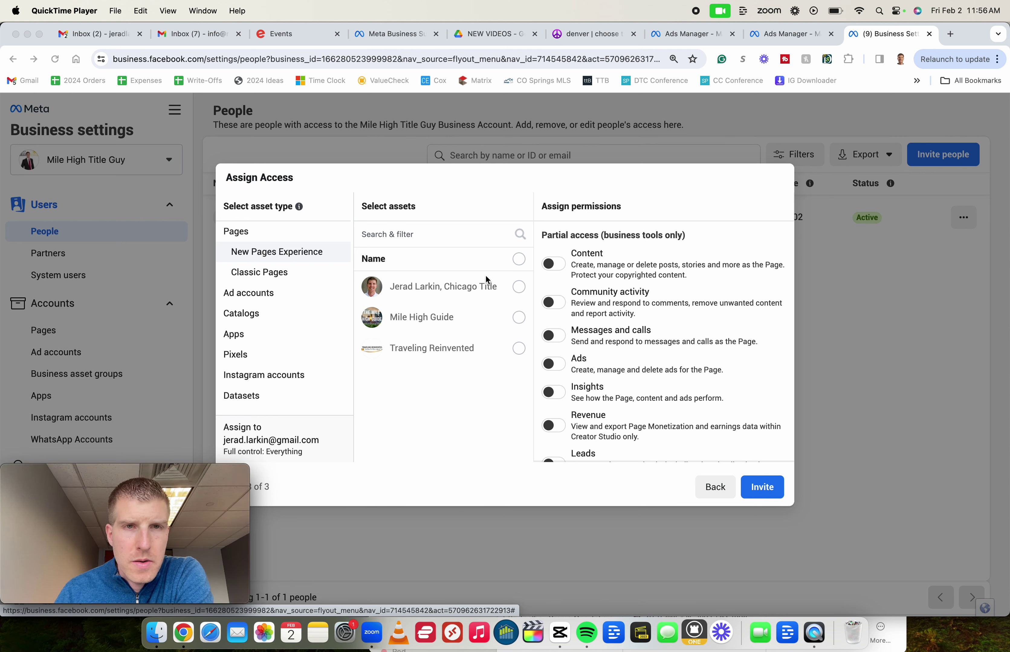
pyautogui.click(277, 251)
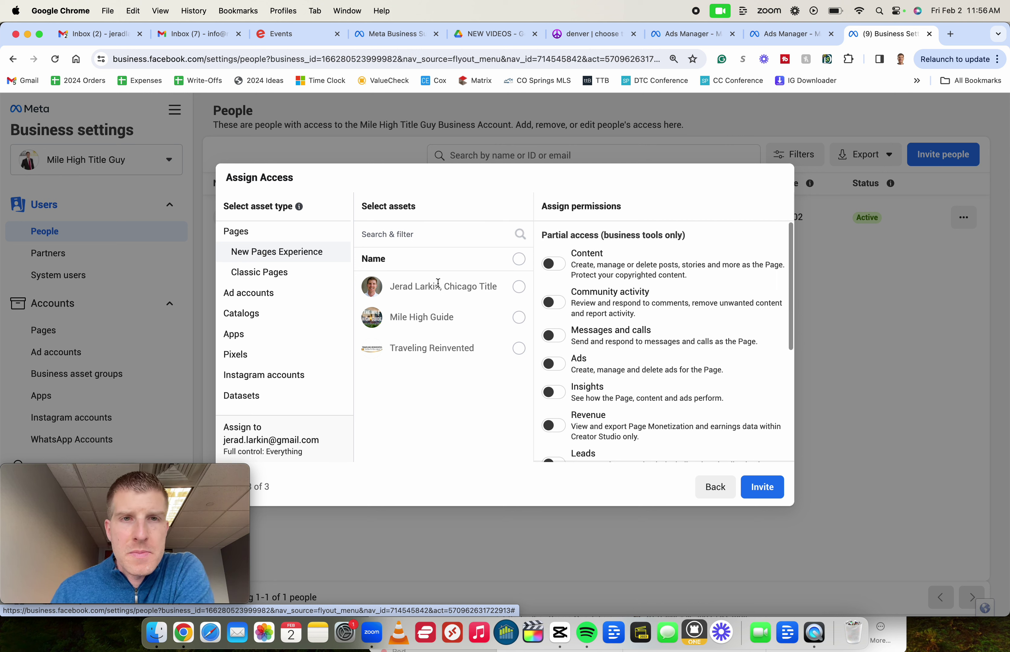
pyautogui.click(519, 289)
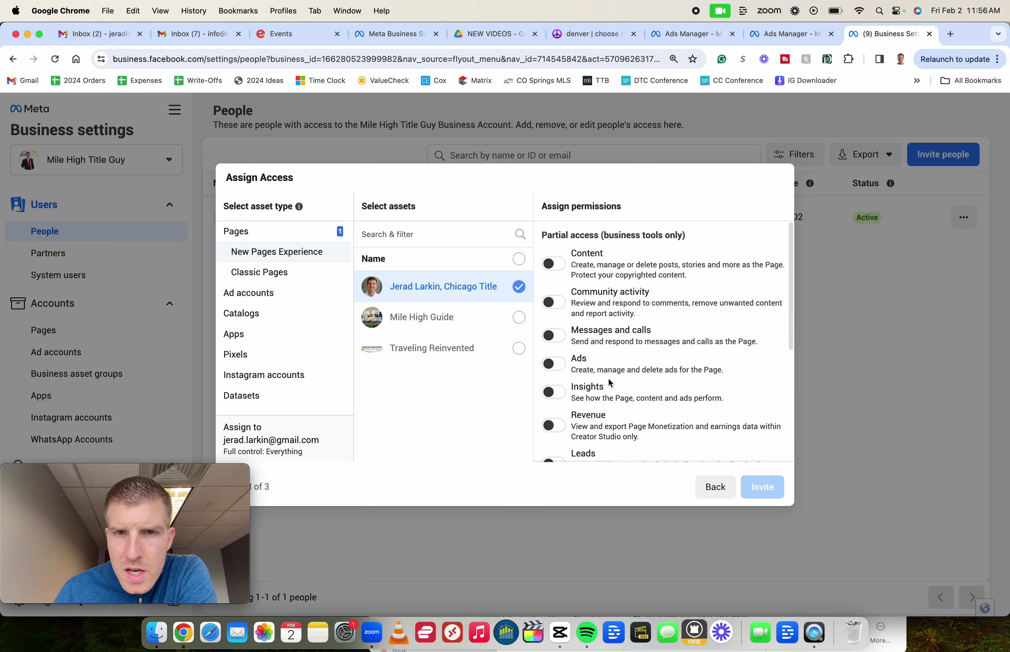
pyautogui.scroll(-5, 608, 377)
pyautogui.click(553, 422)
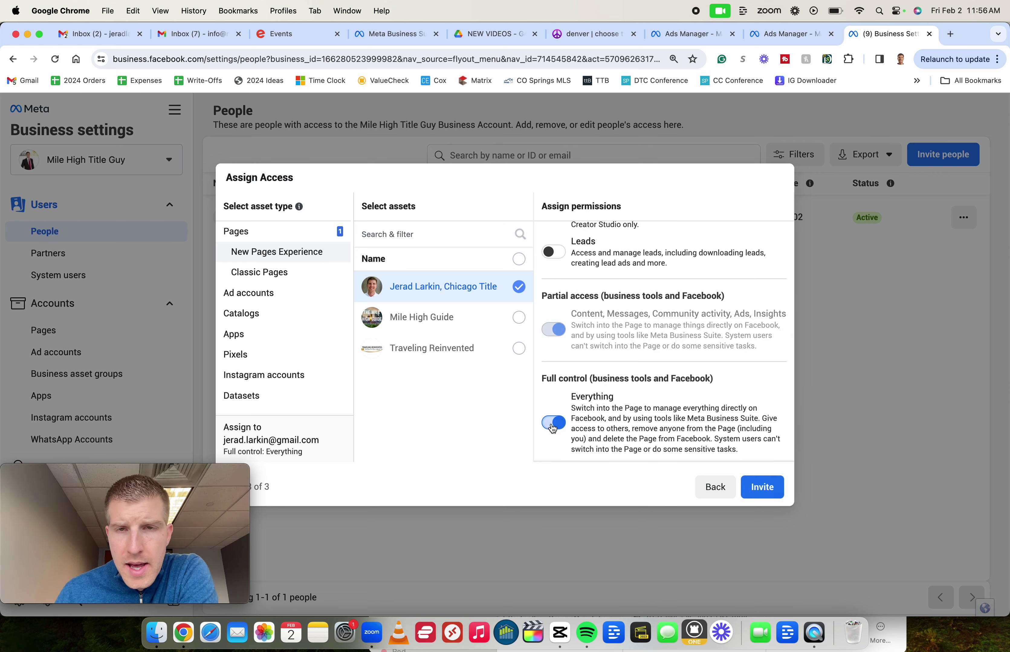
pyautogui.scroll(3, 573, 401)
pyautogui.click(579, 381)
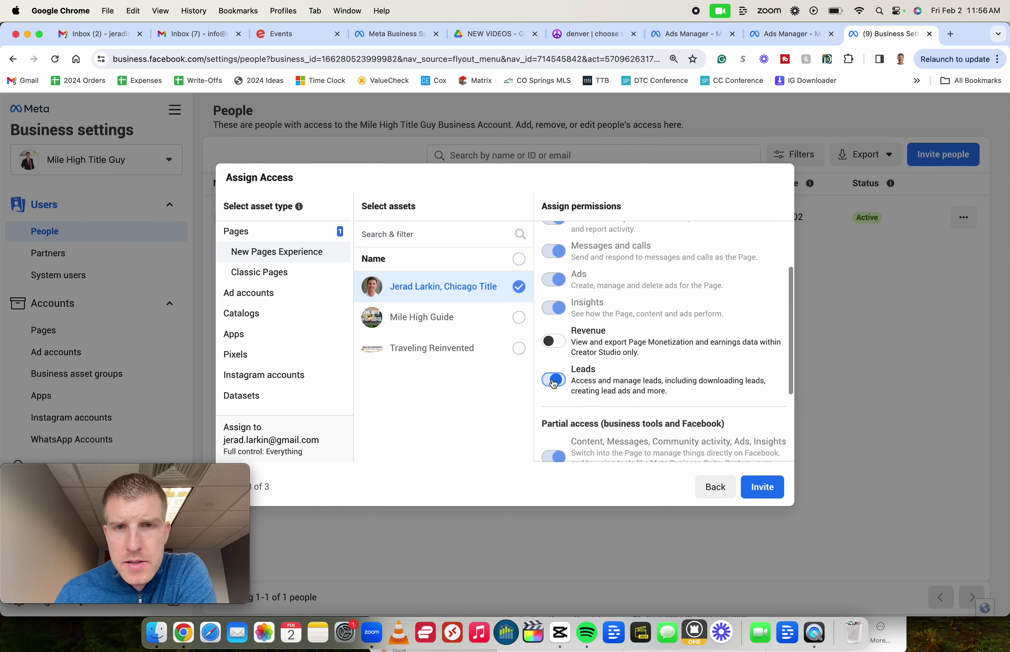
pyautogui.click(584, 354)
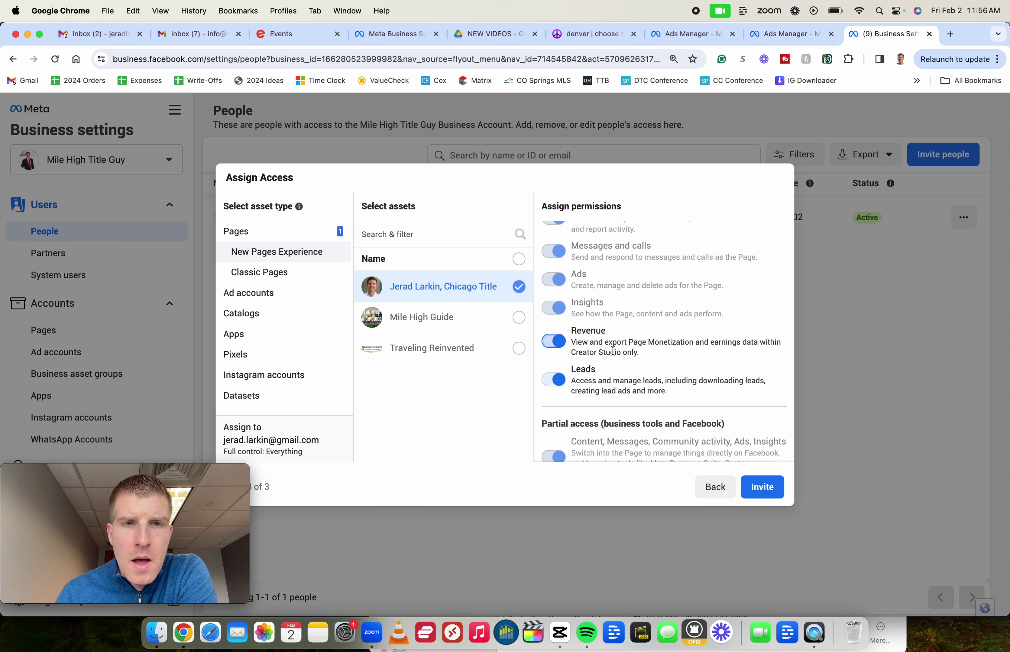
pyautogui.click(520, 327)
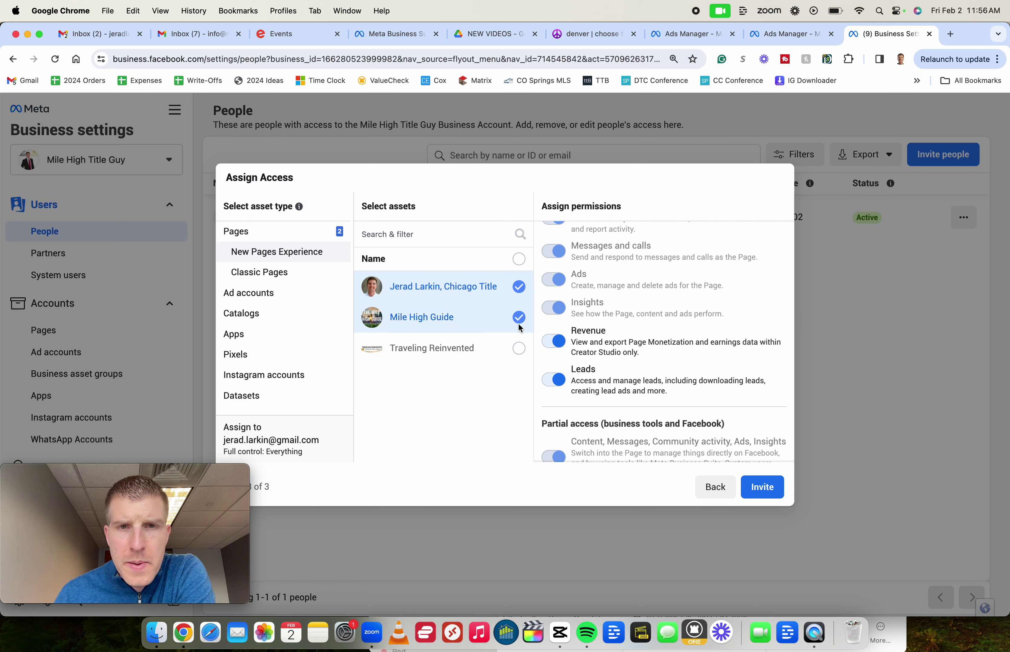
pyautogui.click(518, 349)
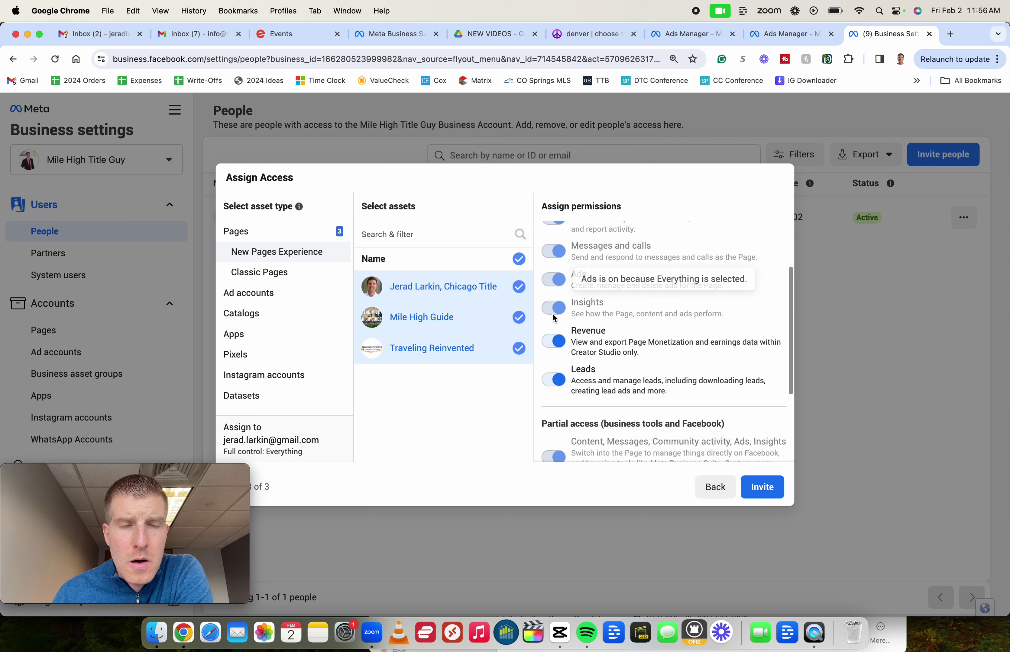
# Assign the Mile High Title Guy ad account with Manage ad accounts full control
pyautogui.click(262, 273)
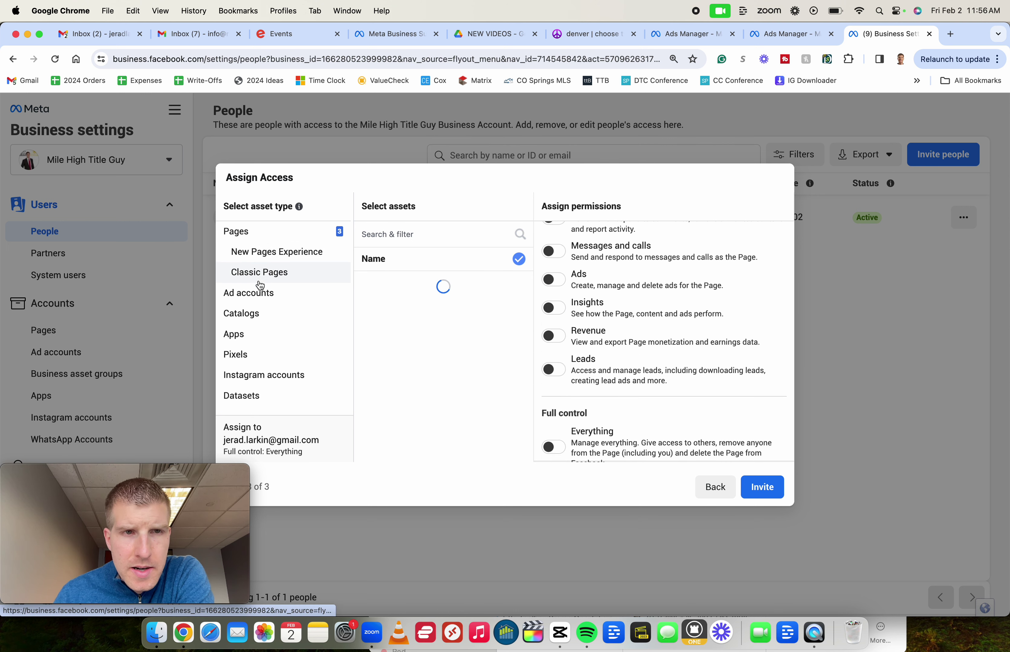
pyautogui.click(255, 297)
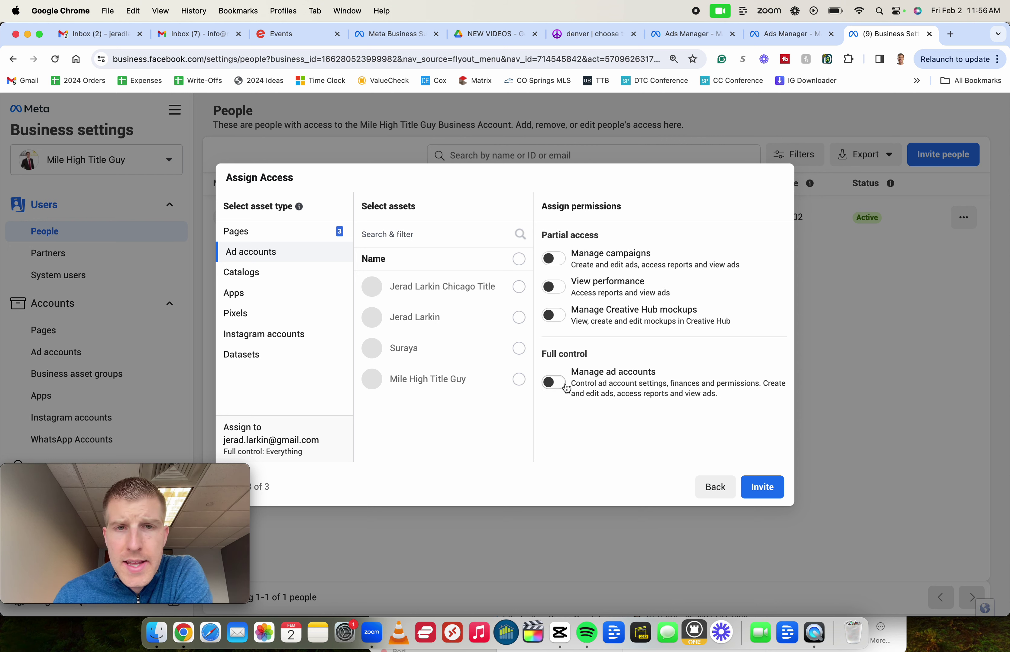
pyautogui.click(522, 381)
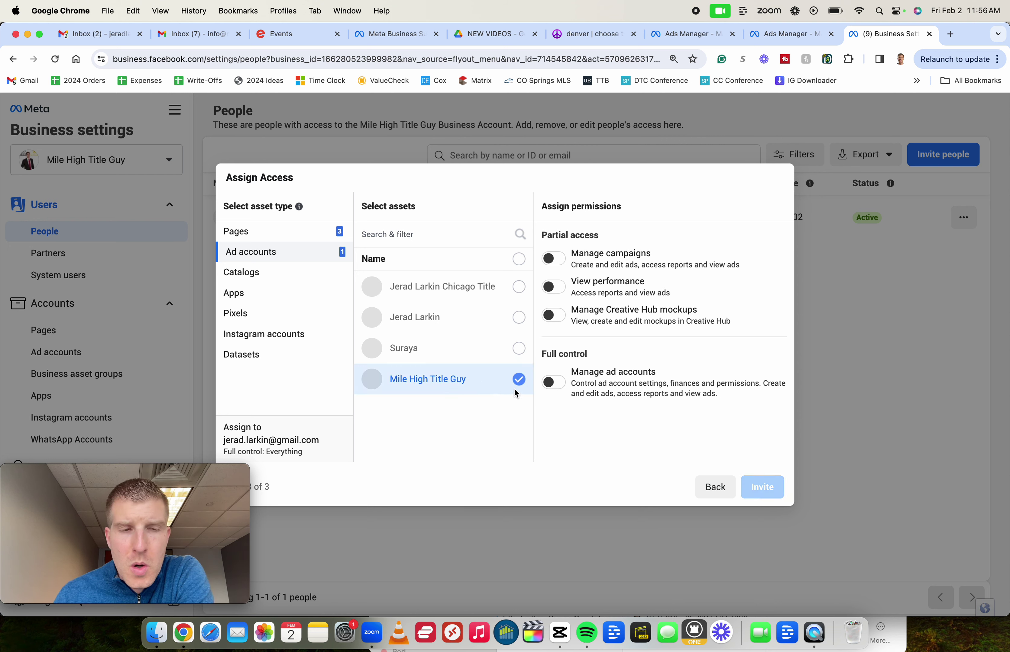
pyautogui.click(556, 381)
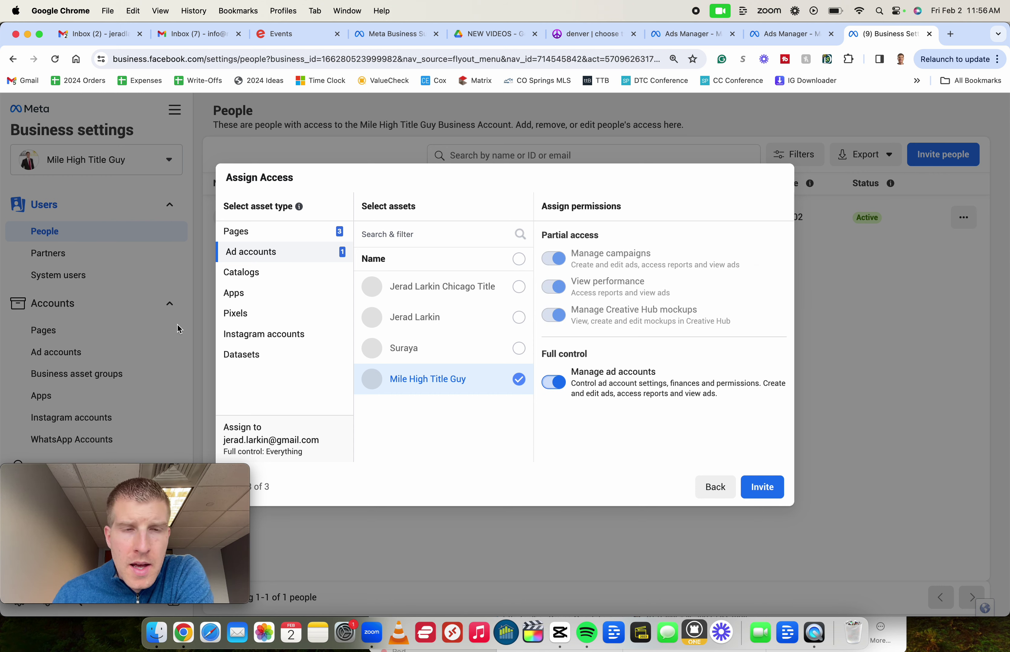
# Assign the available Instagram account with Full control over Everything
pyautogui.click(304, 333)
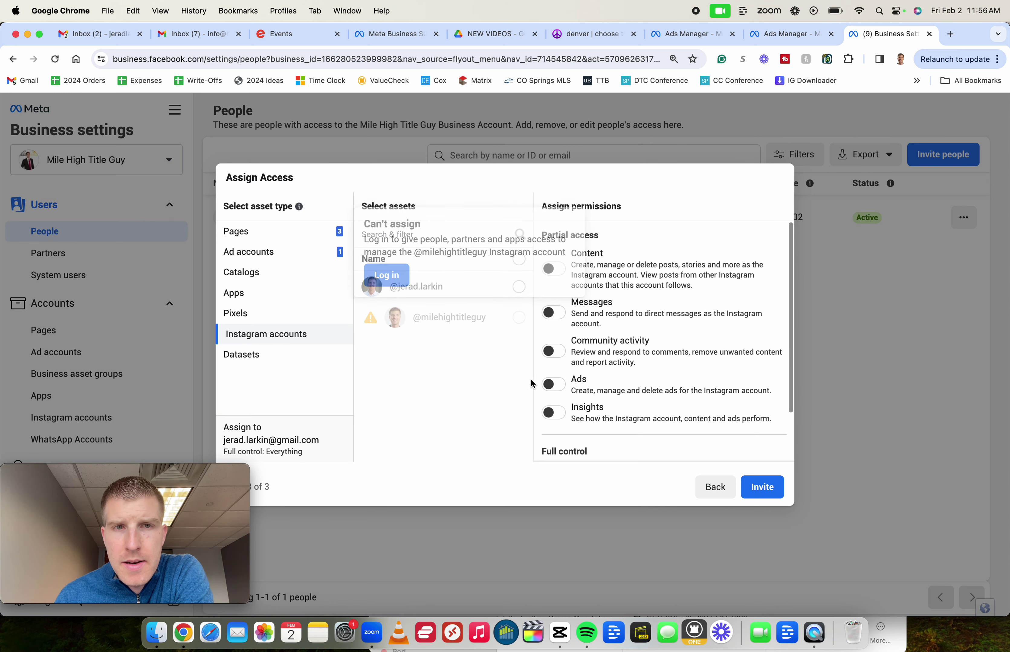
pyautogui.click(518, 287)
pyautogui.scroll(-2, 577, 354)
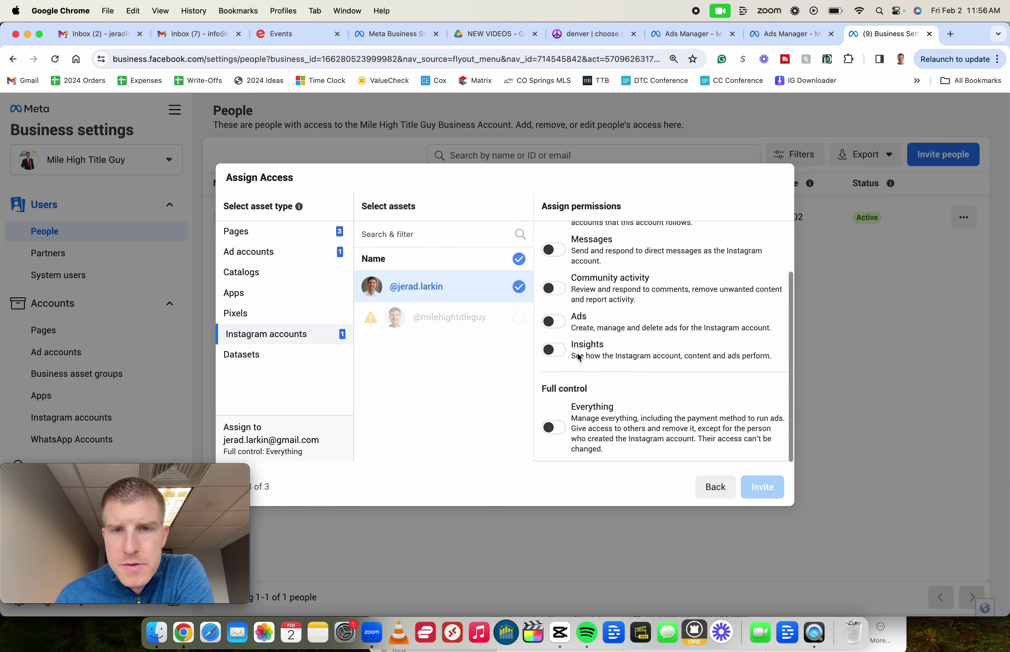
pyautogui.click(554, 428)
pyautogui.scroll(3, 563, 297)
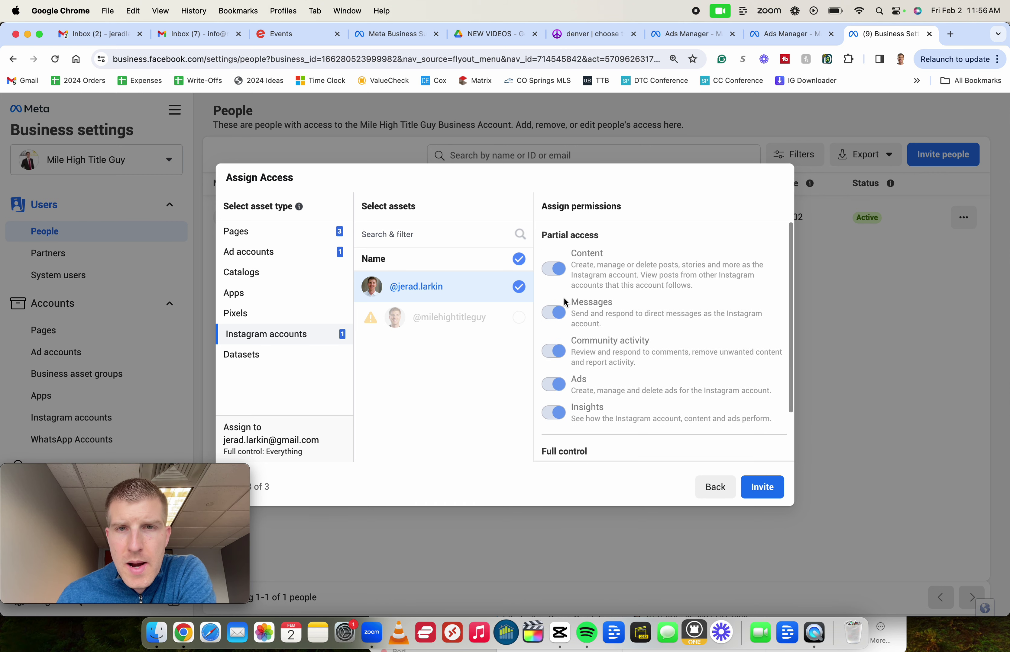
pyautogui.scroll(-1, 563, 292)
pyautogui.scroll(1, 563, 282)
pyautogui.scroll(-2, 562, 278)
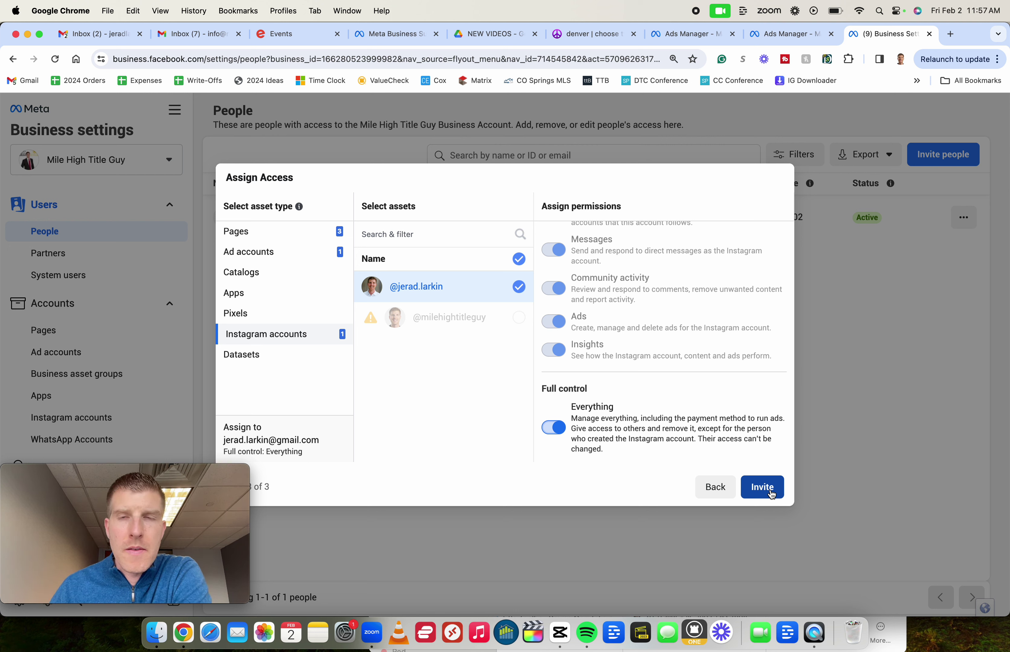
pyautogui.press('super+shift+5')
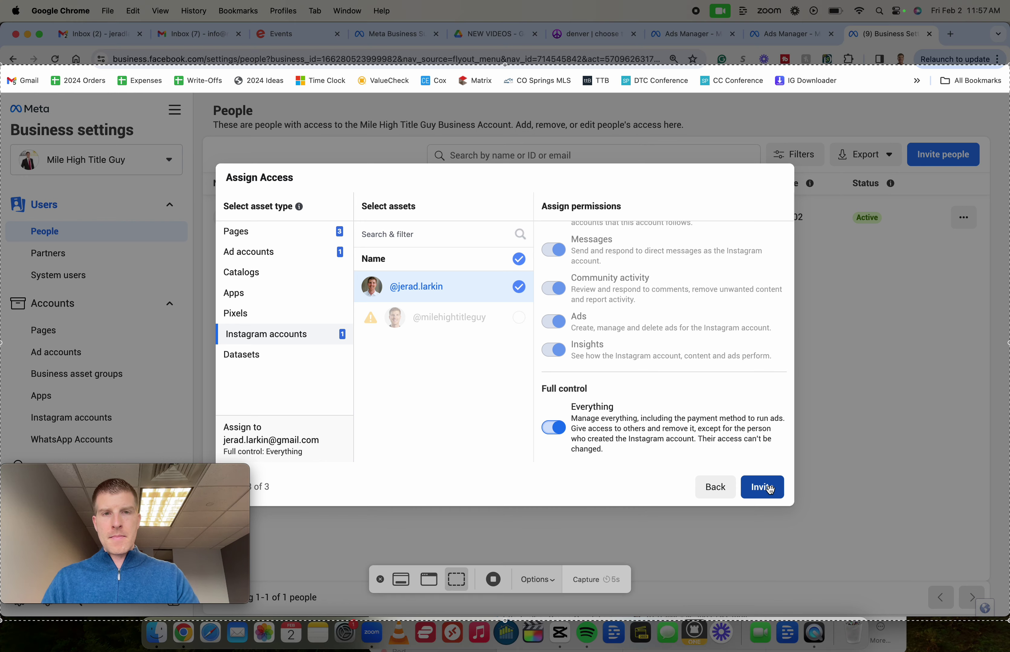